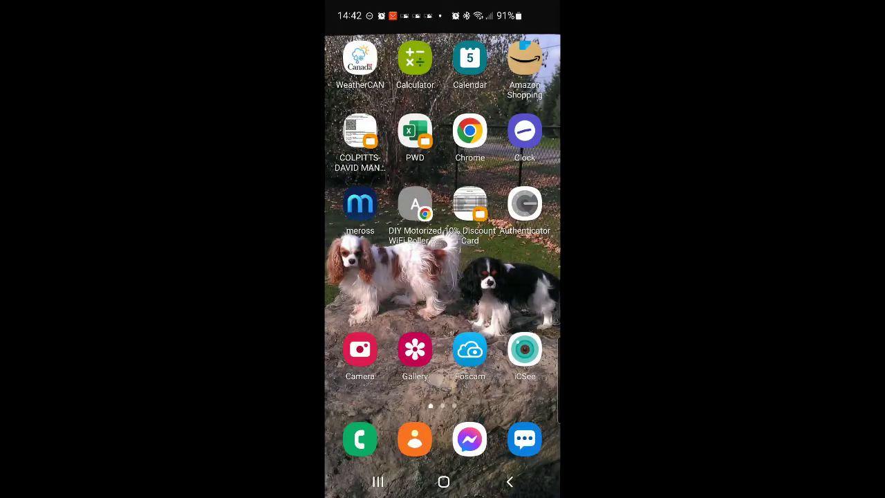
- Switch the phone's Wi-Fi from BELL332 to WiFiLoggerSetup in Settings, then return home
{"action": "left_click_drag", "start_coordinate": [443, 7], "coordinate": [443, 276]}
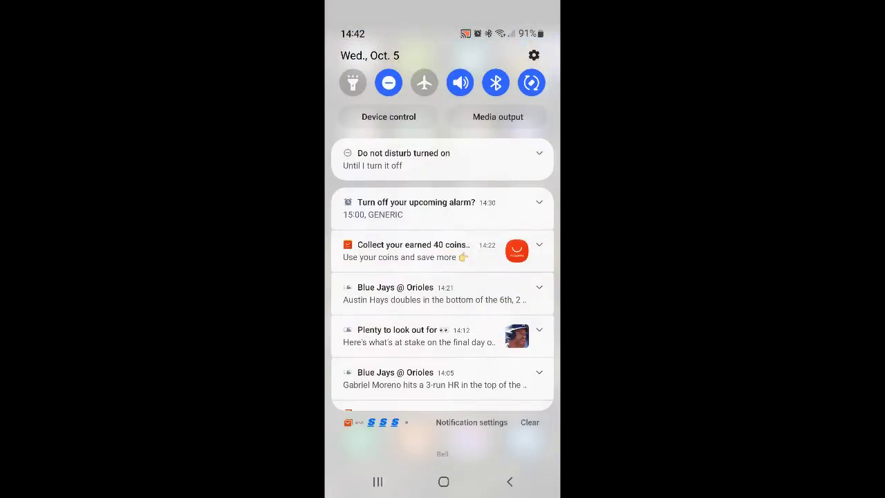
{"action": "left_click", "coordinate": [534, 56]}
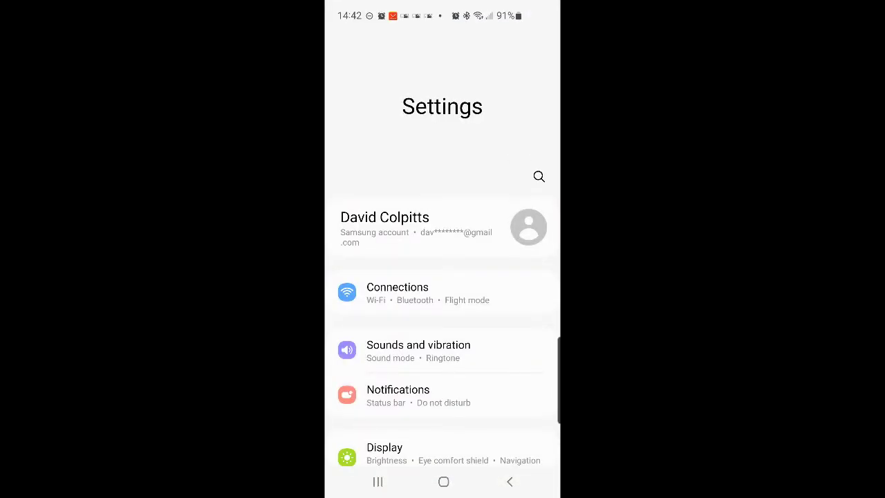
{"action": "left_click", "coordinate": [404, 294]}
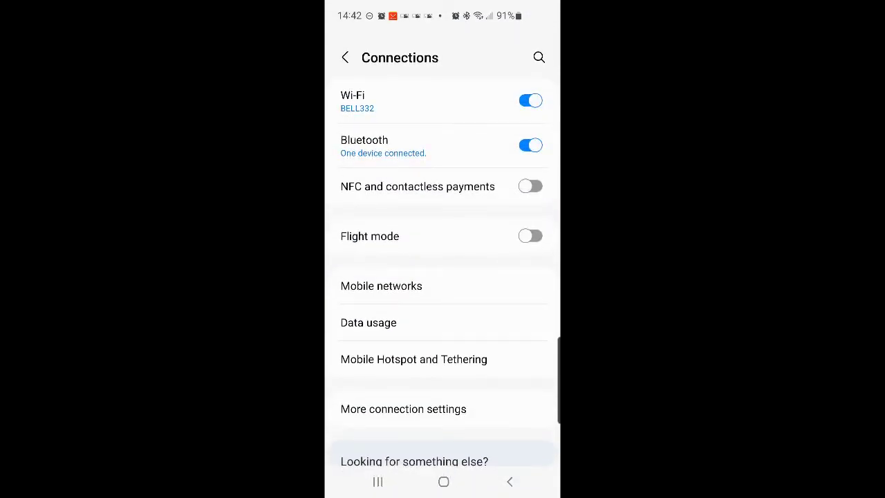
{"action": "left_click", "coordinate": [387, 101]}
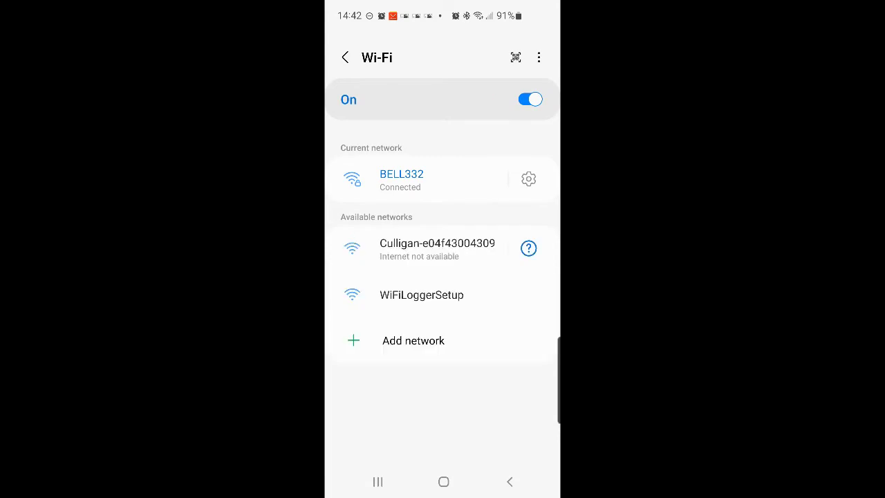
{"action": "left_click", "coordinate": [418, 297]}
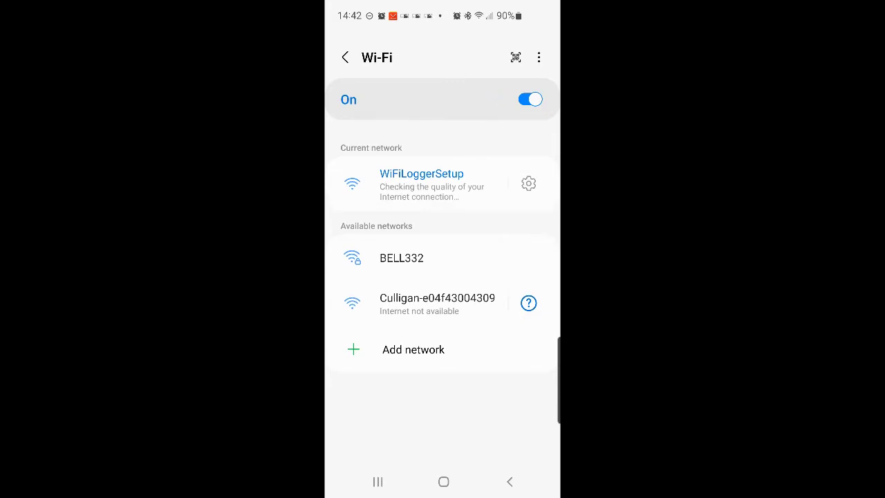
{"action": "left_click", "coordinate": [443, 482]}
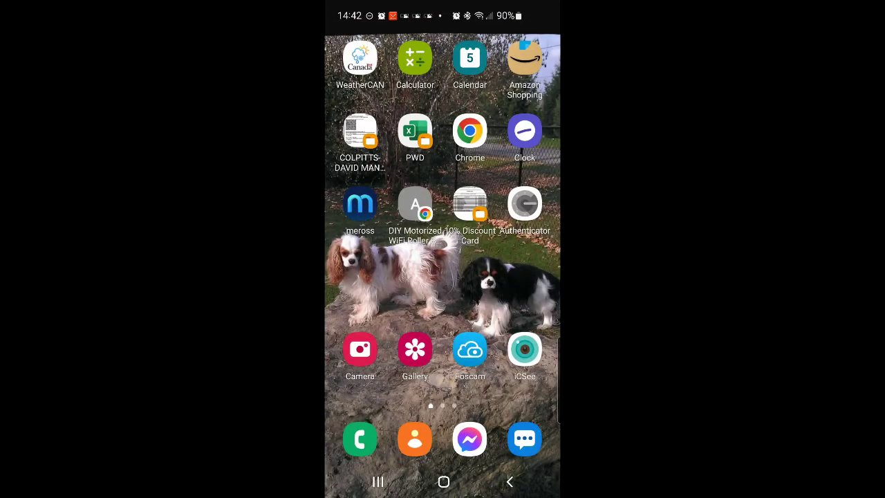
- Load 192.168.4.1 in Chrome to reach the WiFiLogger real-time data page
{"action": "left_click", "coordinate": [470, 131]}
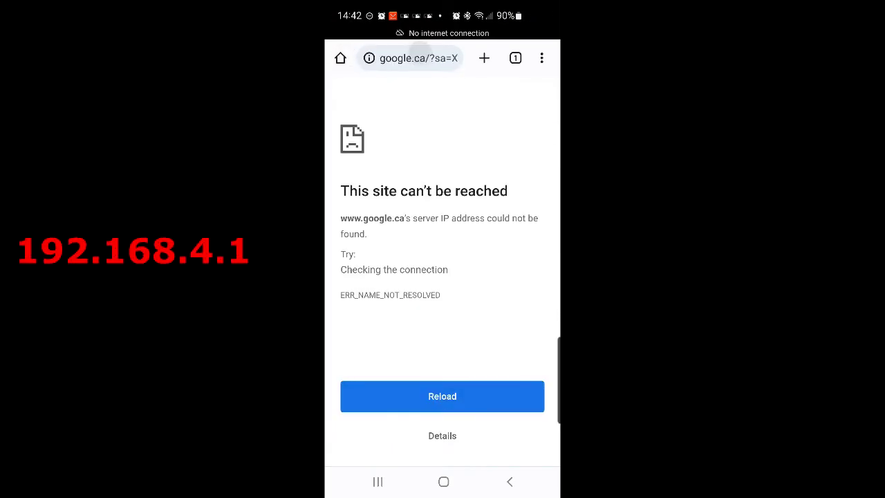
{"action": "left_click", "coordinate": [415, 58]}
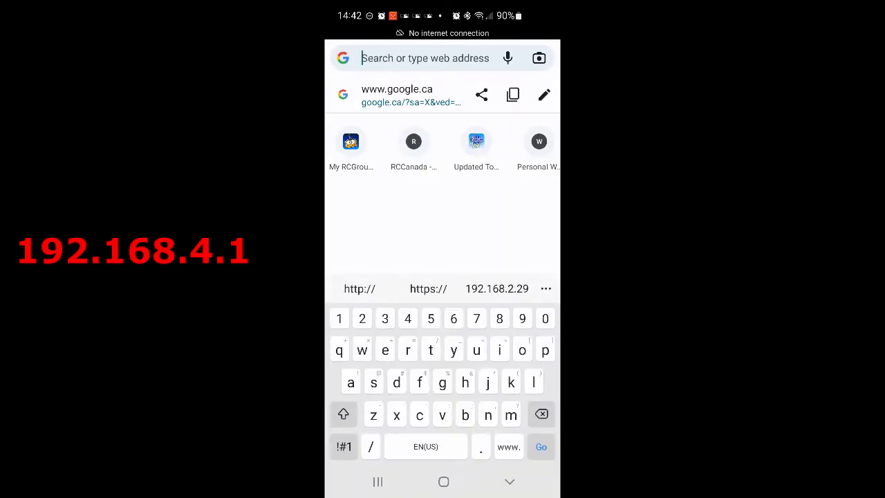
{"action": "type", "text": "192"}
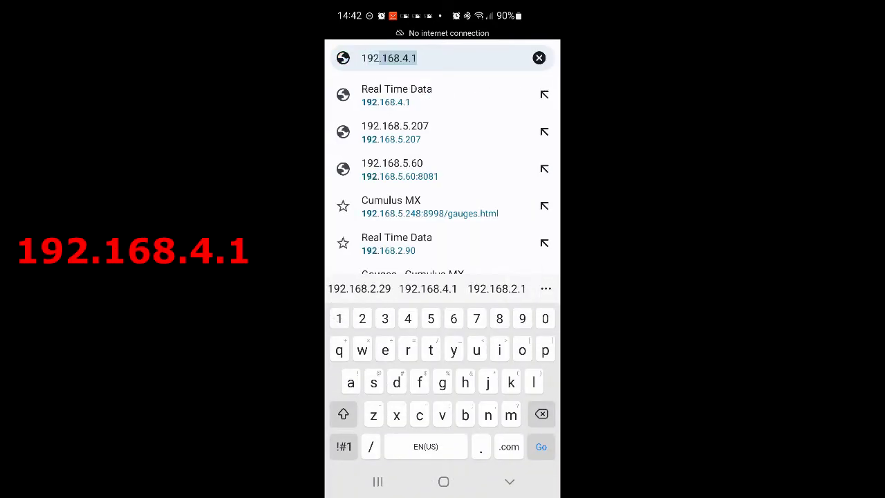
{"action": "type", "text": ".1"}
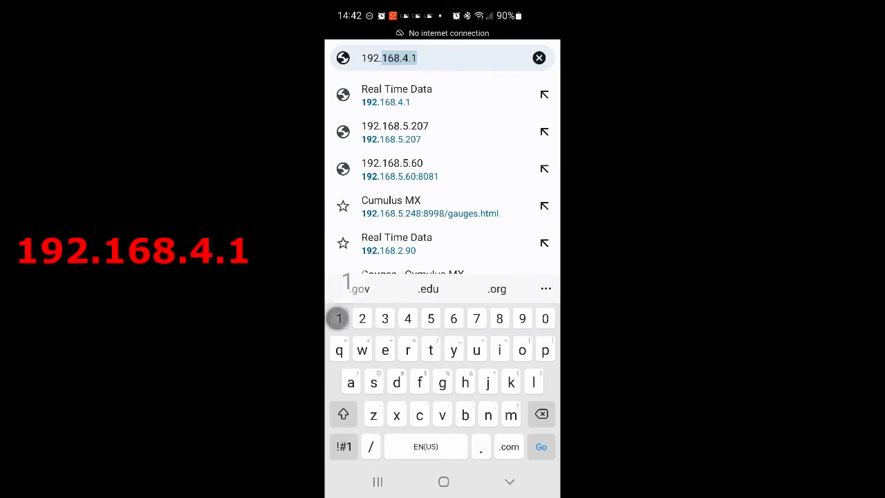
{"action": "type", "text": "68"}
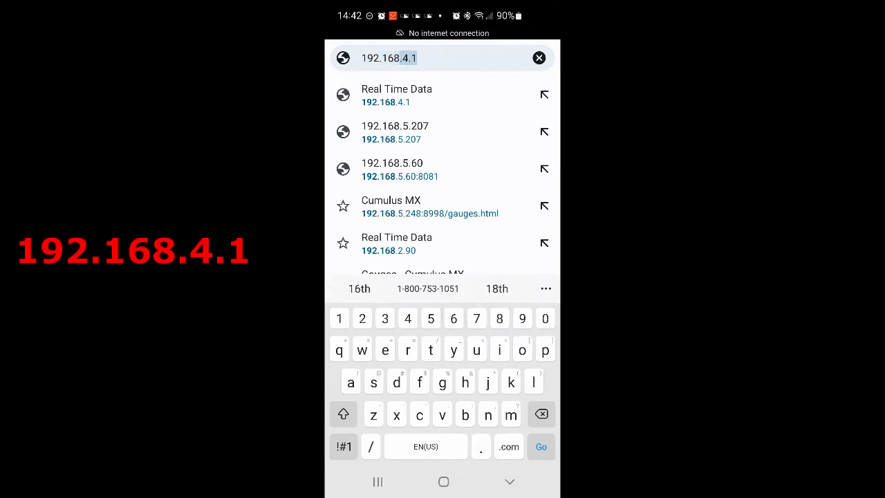
{"action": "type", "text": ".4"}
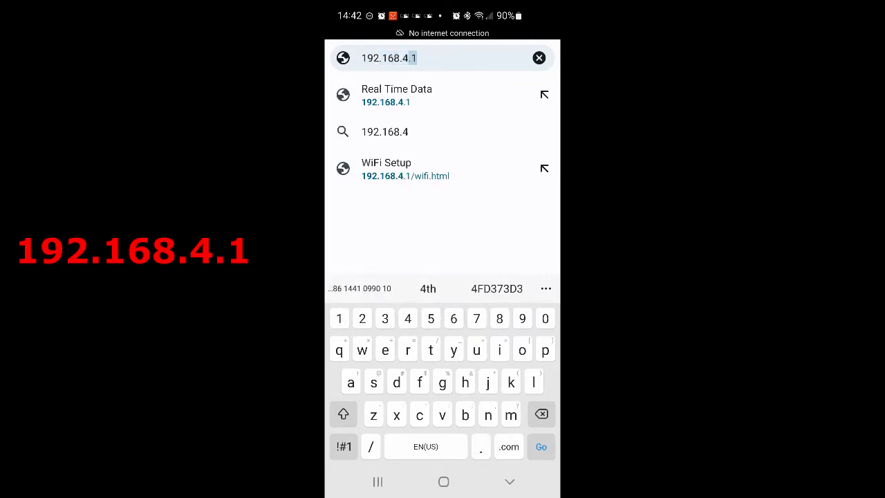
{"action": "type", "text": ".1"}
{"action": "left_click", "coordinate": [542, 447]}
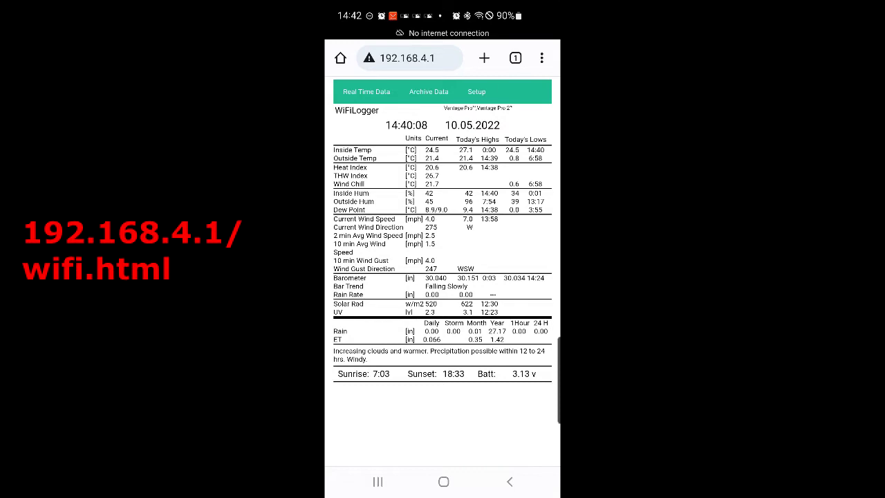
- Open Setup > WiFi Setup and zoom in on its DISCONNECTED router settings
{"action": "left_click", "coordinate": [477, 91]}
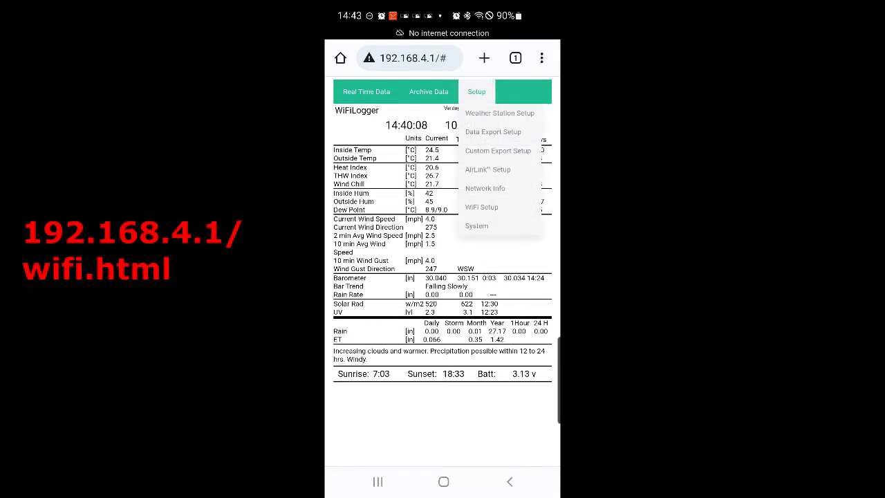
{"action": "left_click", "coordinate": [481, 207]}
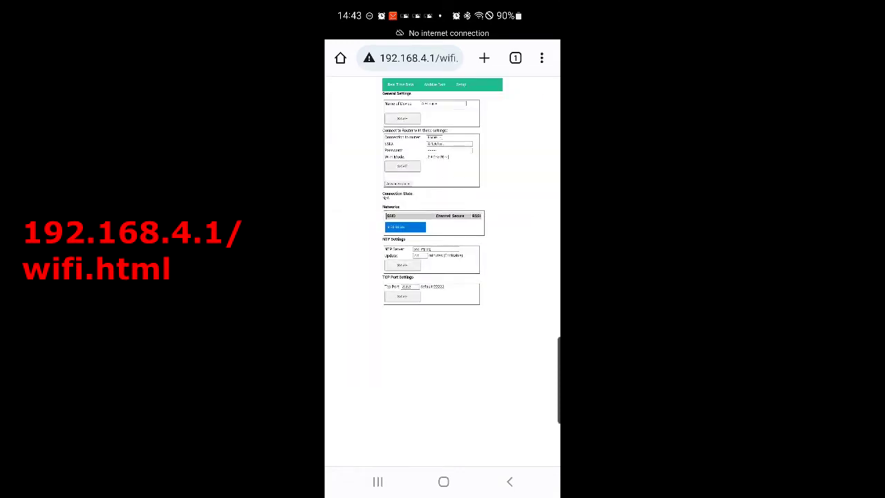
{"action": "scroll", "coordinate": [462, 322], "scroll_direction": "up", "scroll_amount": 5}
{"action": "scroll", "coordinate": [477, 365], "scroll_direction": "up", "scroll_amount": 3}
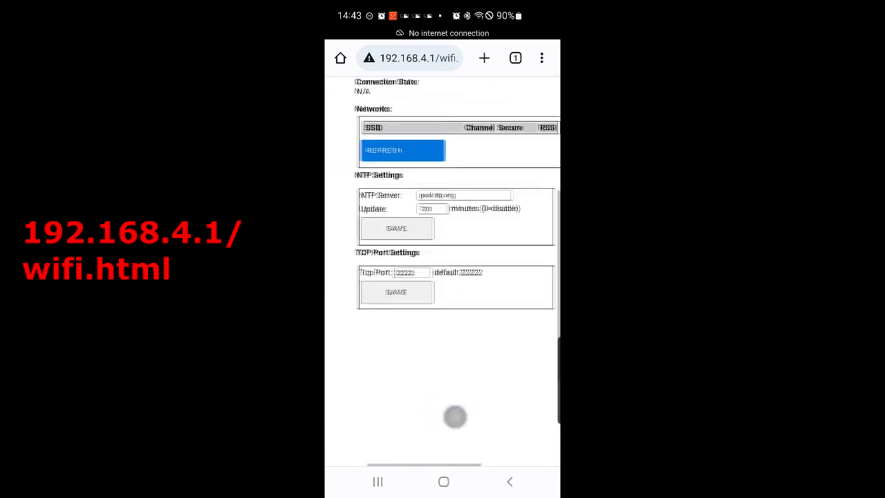
{"action": "scroll", "coordinate": [509, 277], "scroll_direction": "up", "scroll_amount": 5}
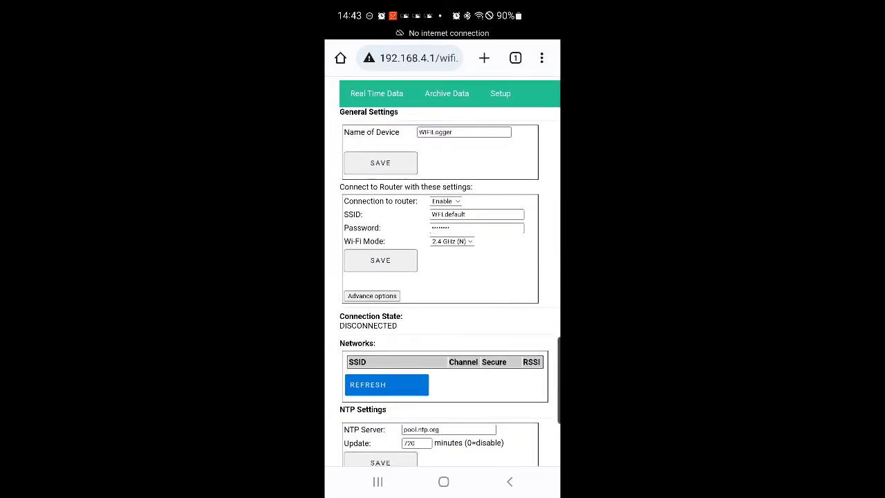
- Keep the router connection enabled and set its SSID to BELL332
{"action": "left_click", "coordinate": [543, 215]}
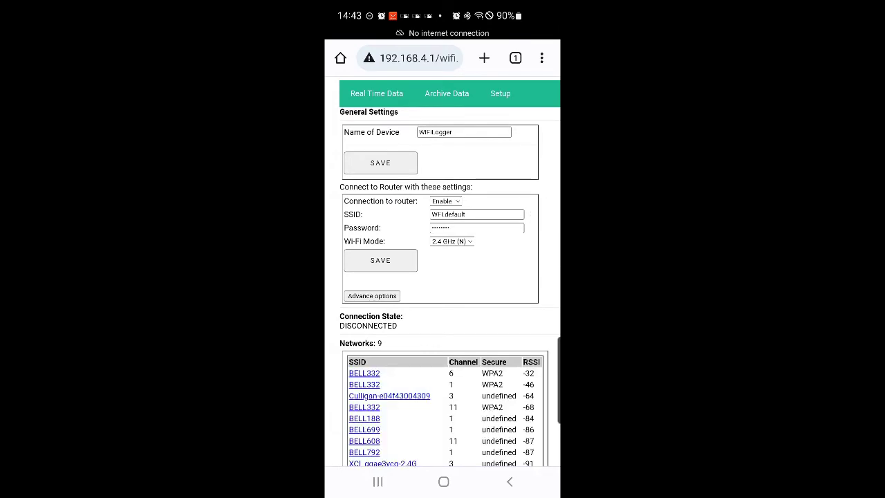
{"action": "left_click", "coordinate": [446, 201]}
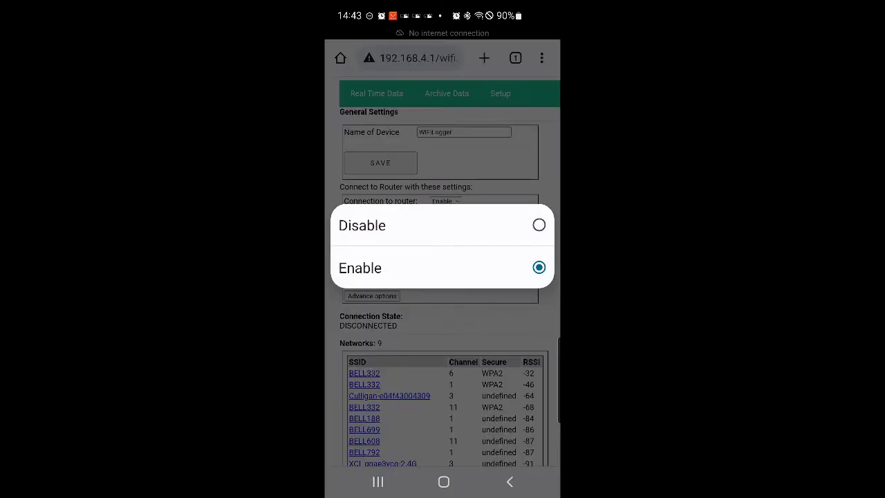
{"action": "left_click", "coordinate": [536, 267]}
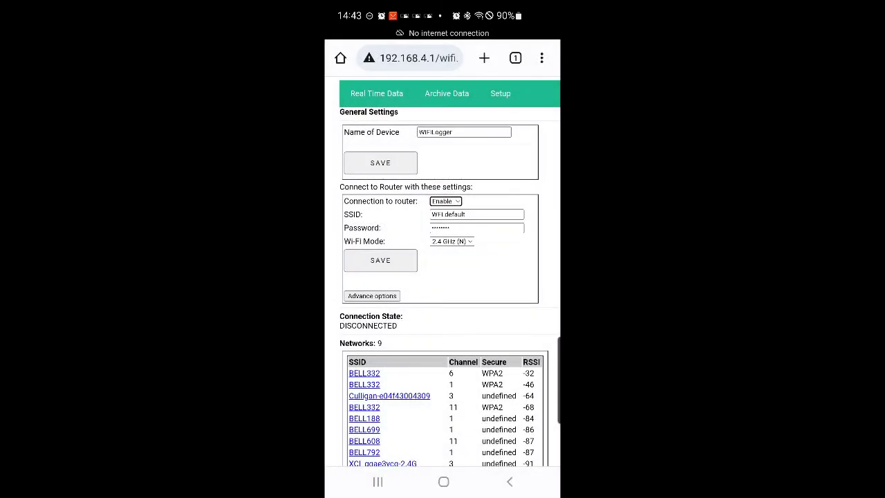
{"action": "left_click", "coordinate": [495, 214]}
{"action": "key", "text": "BackSpace"}
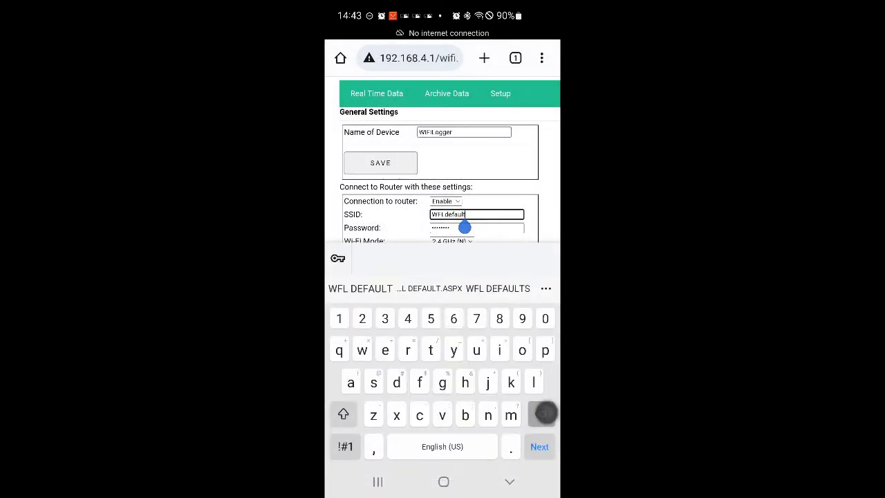
{"action": "key", "text": "BackSpace"}
{"action": "key", "text": "BackSpace"}
{"action": "key", "text": "BackSpace"}
{"action": "key", "text": "BackSpace"}
{"action": "key", "text": "BackSpace"}
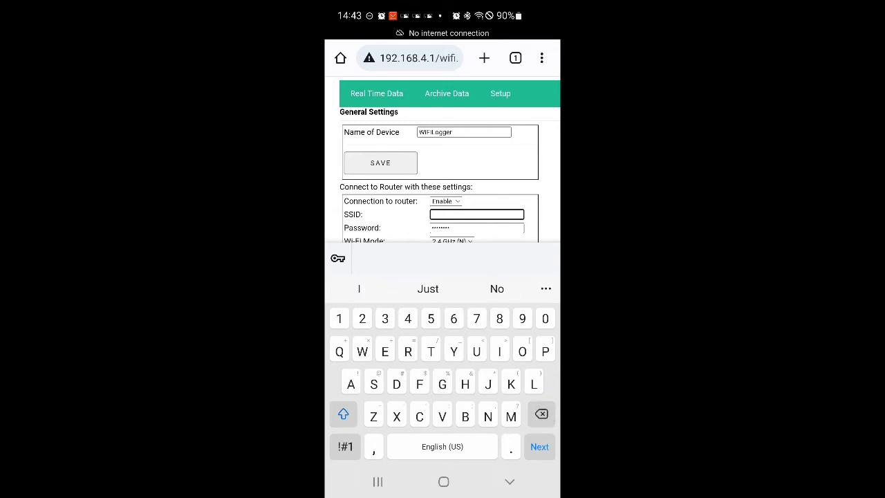
{"action": "double_click", "coordinate": [343, 414]}
{"action": "type", "text": "B"}
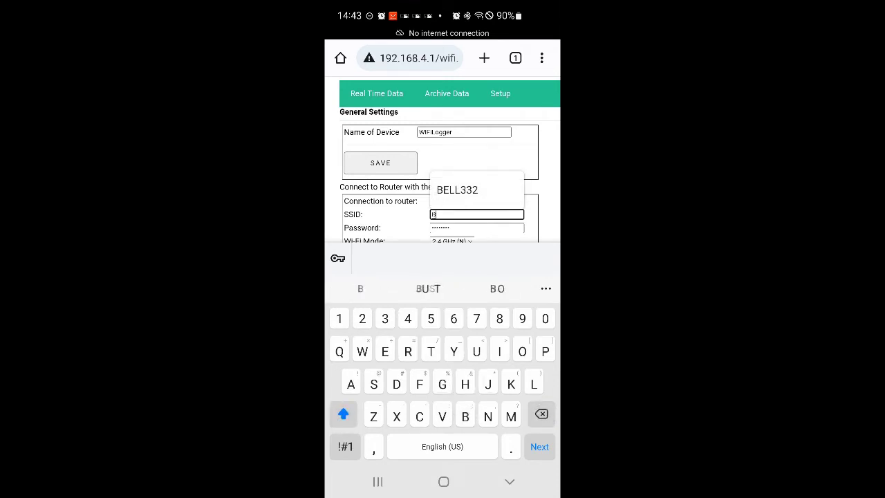
{"action": "type", "text": "ELL"}
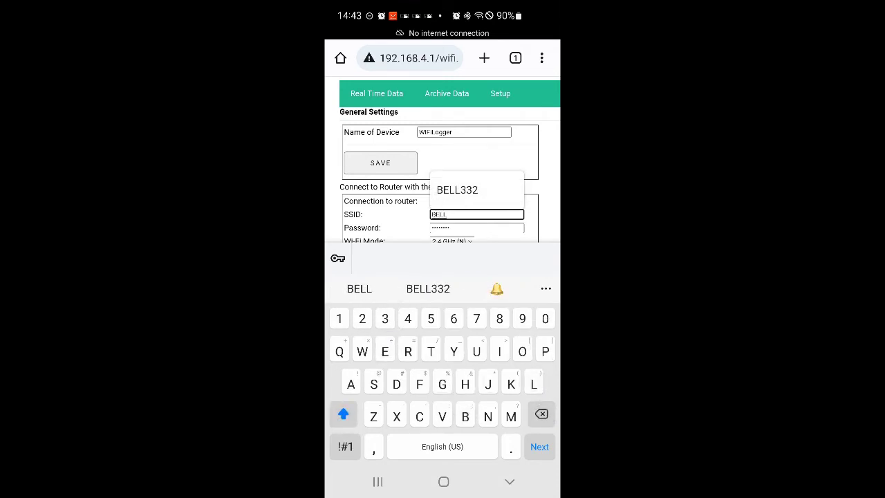
{"action": "left_click", "coordinate": [428, 288]}
{"action": "key", "text": "BackSpace"}
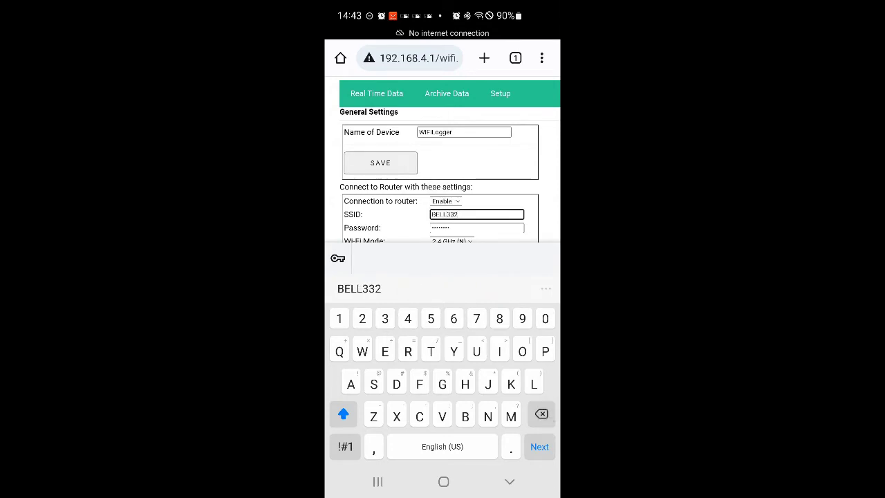
{"action": "left_click", "coordinate": [487, 225]}
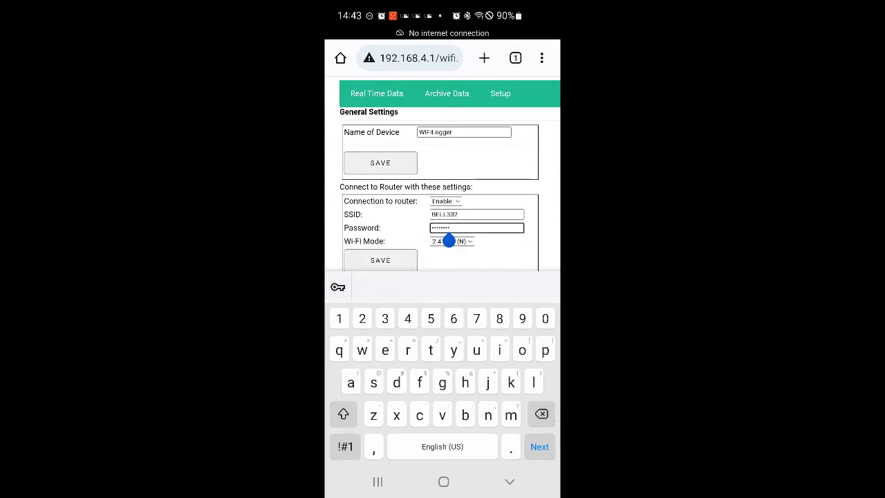
{"action": "key", "text": "BackSpace"}
{"action": "key", "text": "BackSpace"}
{"action": "key", "text": "BackSpace"}
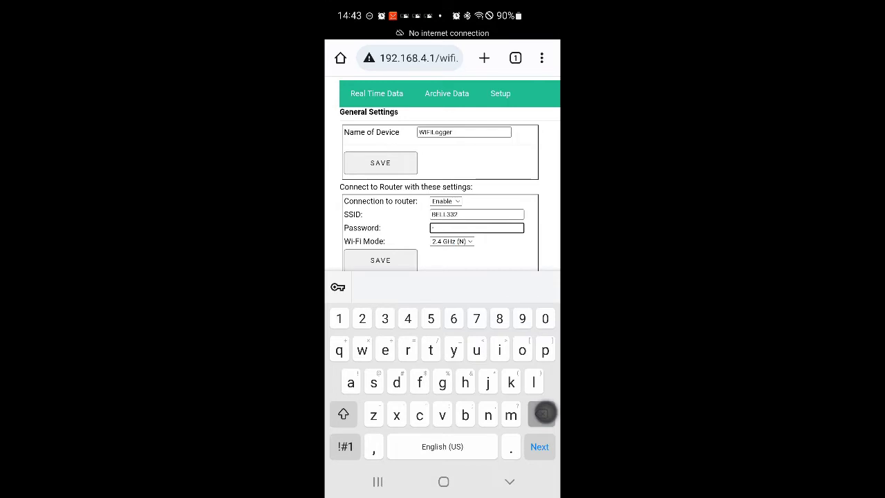
{"action": "key", "text": "BackSpace"}
{"action": "key", "text": "shift"}
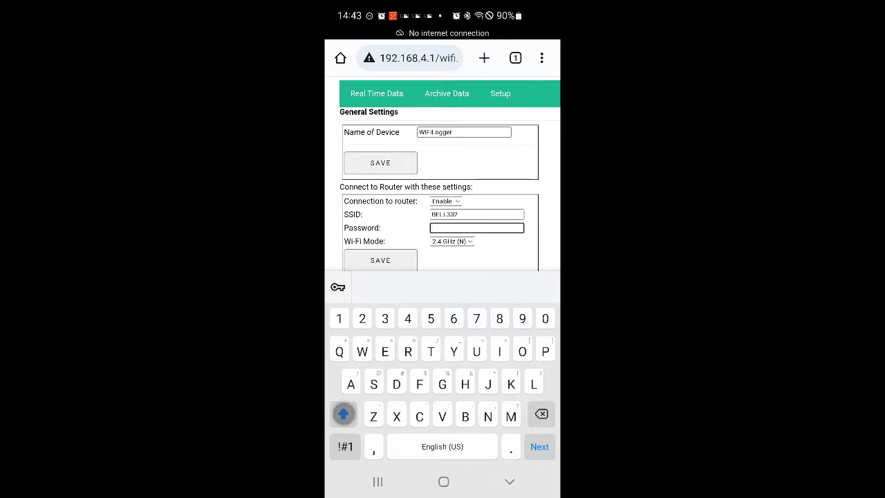
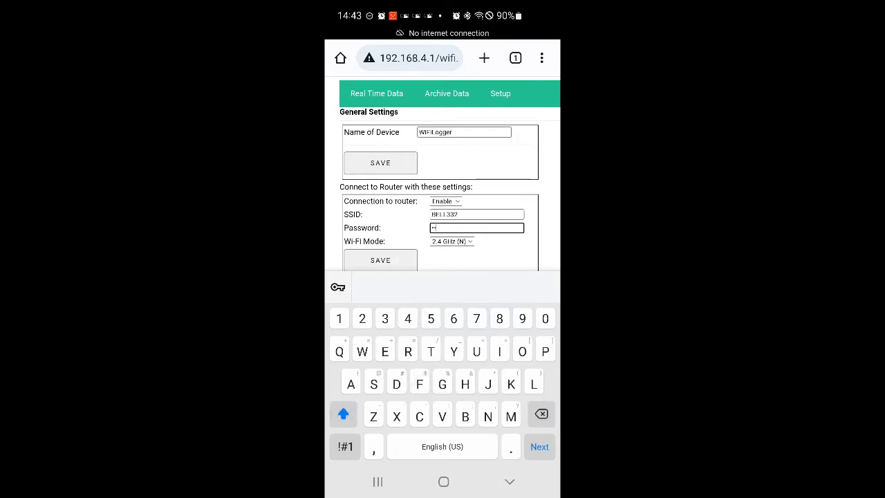
{"action": "left_click", "coordinate": [510, 481]}
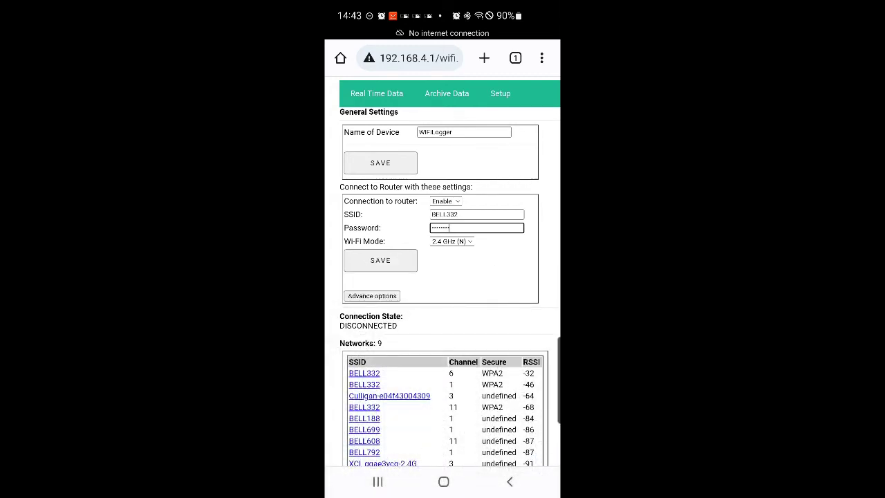
{"action": "left_click", "coordinate": [500, 247]}
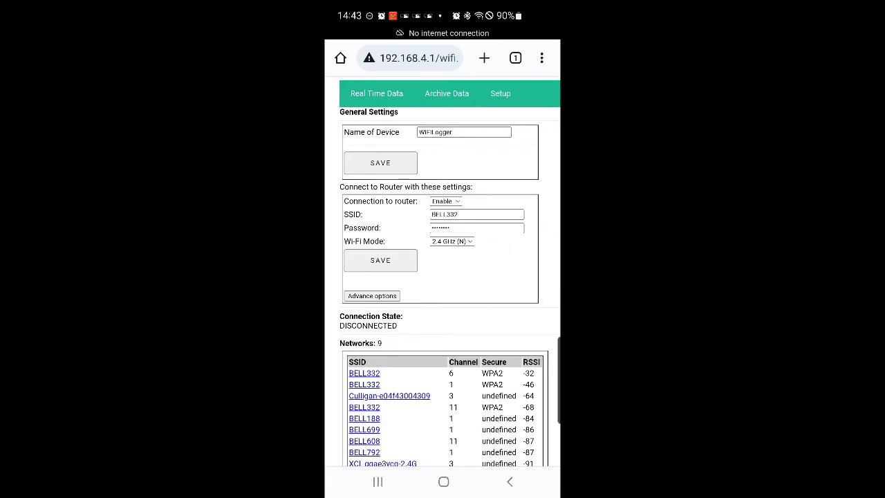
{"action": "left_click", "coordinate": [381, 260]}
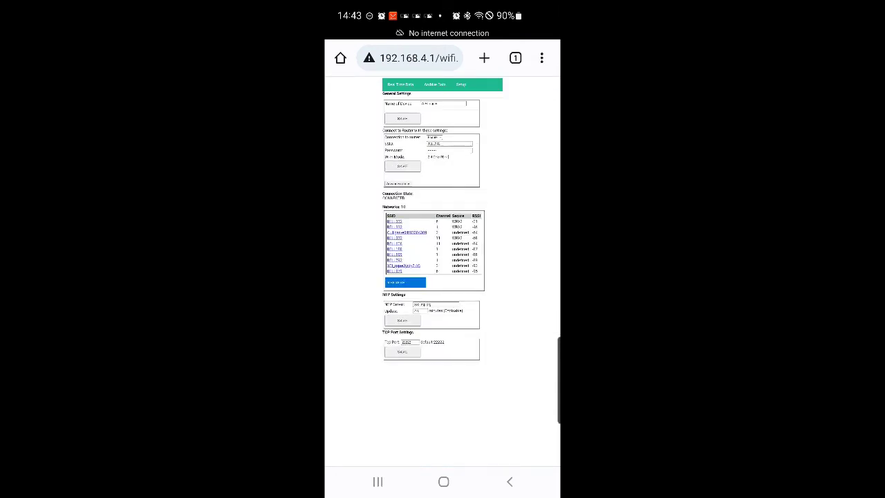
- Confirm the Connection State reads CONNECTED with ten networks found
{"action": "scroll", "coordinate": [460, 342], "scroll_direction": "up", "scroll_amount": 5}
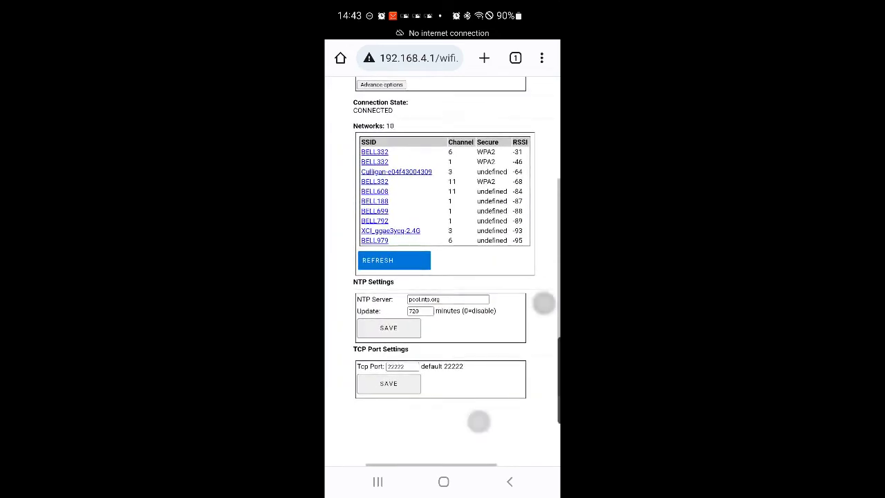
{"action": "scroll", "coordinate": [548, 277], "scroll_direction": "up", "scroll_amount": 3}
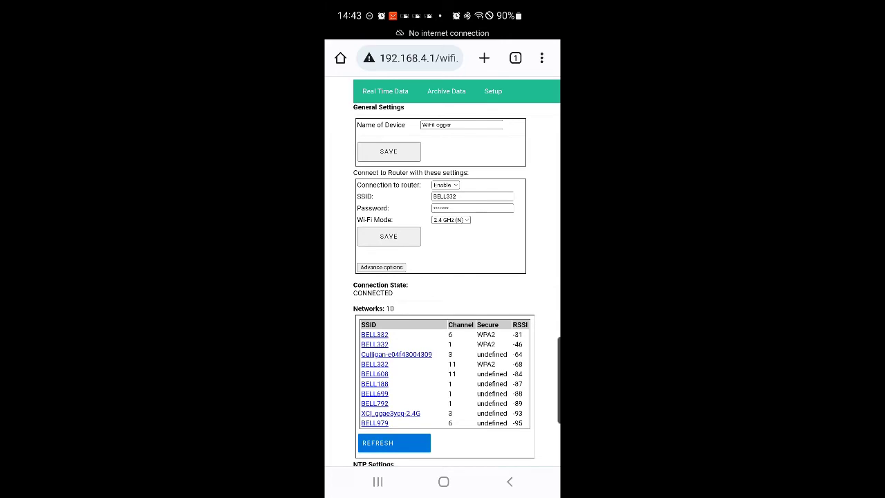
{"action": "left_click", "coordinate": [432, 295]}
- Read the logger's new router IP 192.168.5.206 on the Network Info page
{"action": "left_click", "coordinate": [493, 91]}
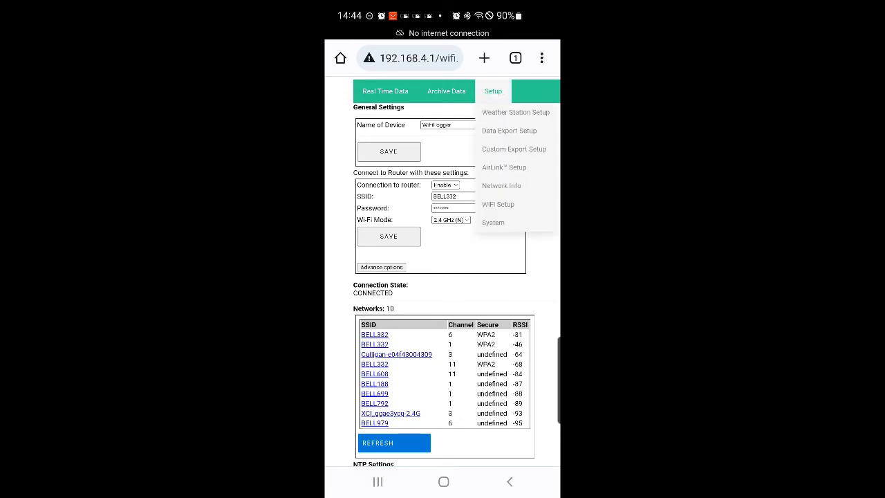
{"action": "left_click", "coordinate": [501, 186]}
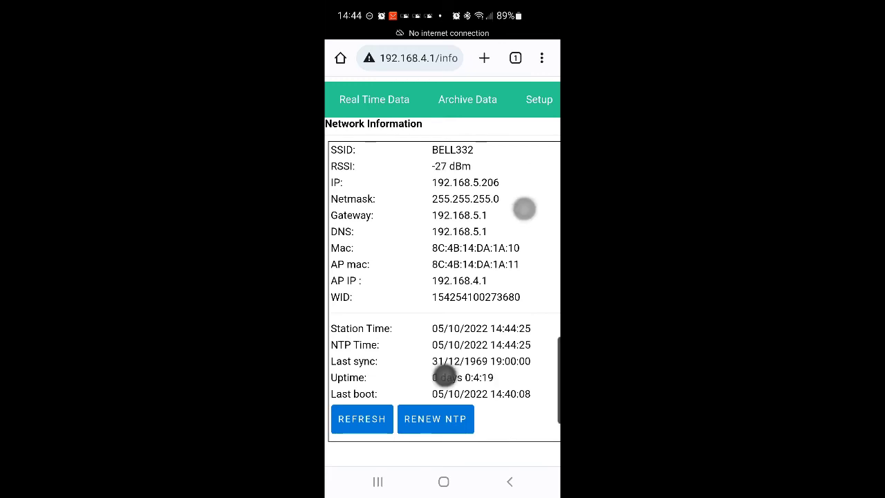
{"action": "scroll", "coordinate": [485, 290], "scroll_direction": "down", "scroll_amount": 3}
- Restart the logger from the Setup > System page
{"action": "left_click", "coordinate": [479, 91]}
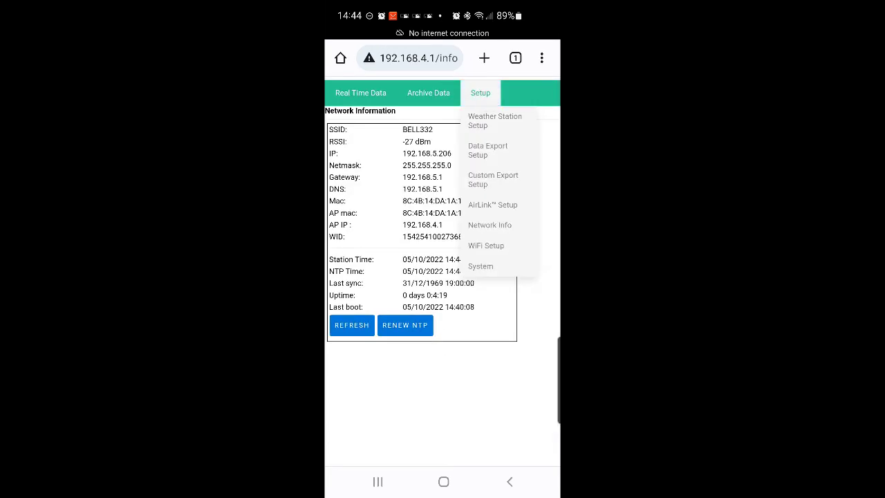
{"action": "left_click", "coordinate": [484, 266]}
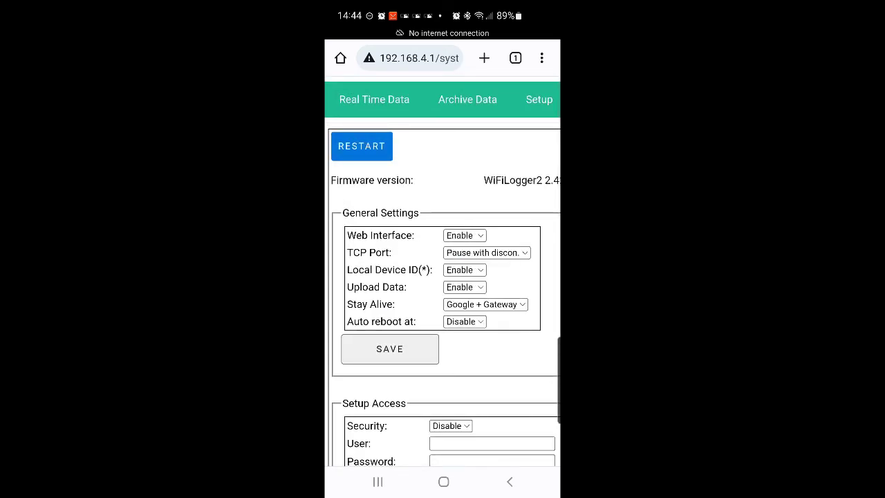
{"action": "left_click_drag", "start_coordinate": [427, 151], "coordinate": [428, 138]}
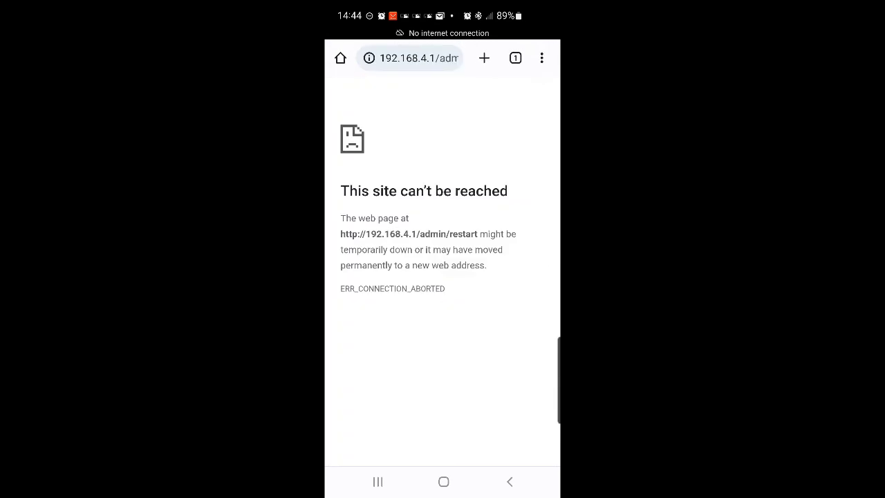
{"action": "left_click", "coordinate": [408, 58]}
- Load 192.168.5.206 to show the logger's real-time data on the home network
{"action": "type", "text": "1"}
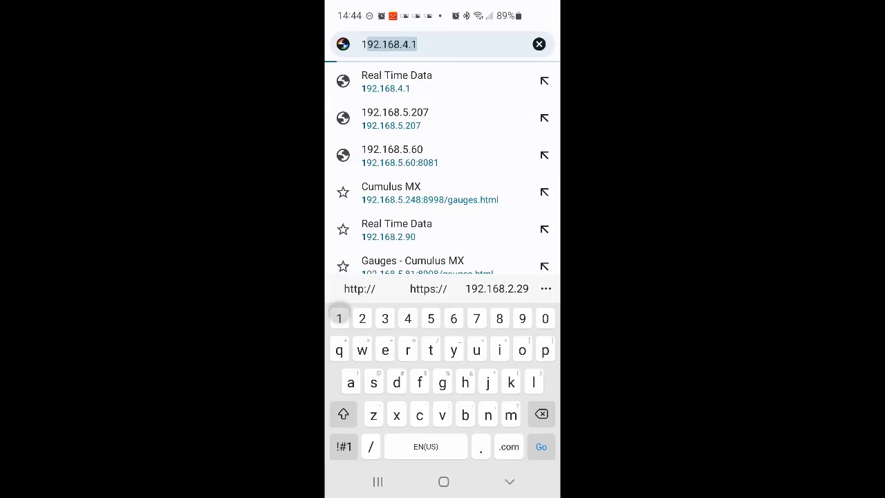
{"action": "type", "text": "92"}
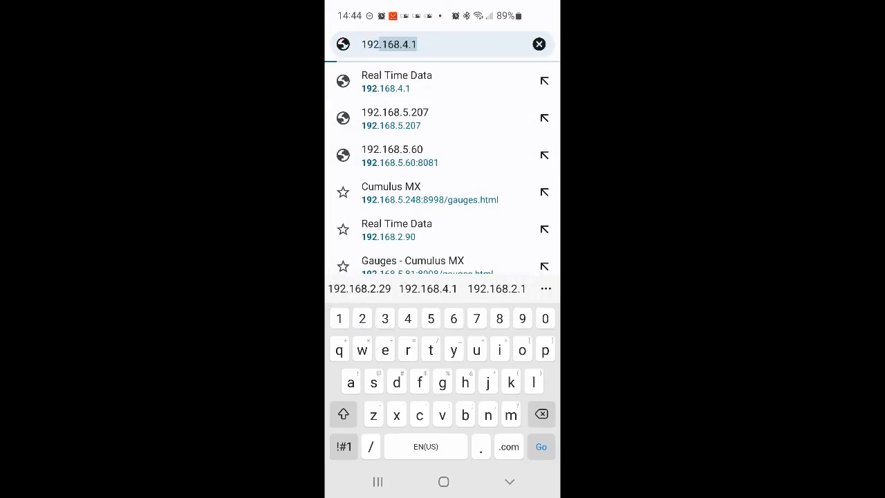
{"action": "type", "text": ".168"}
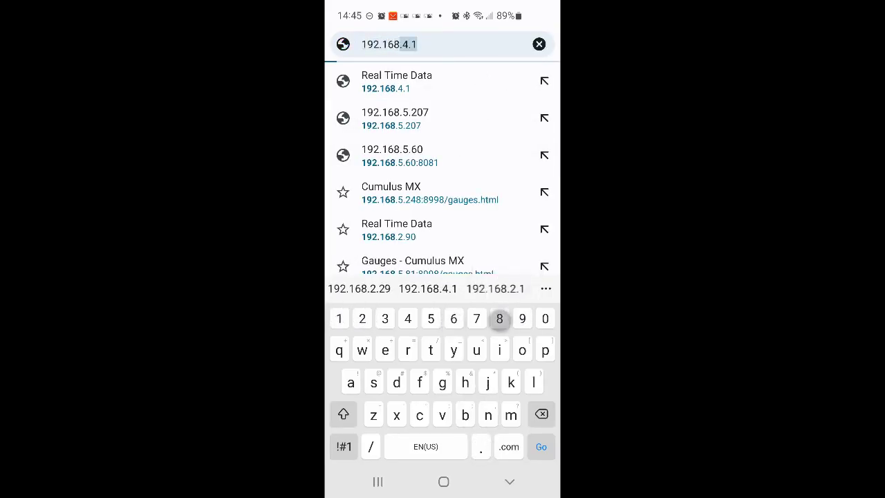
{"action": "type", "text": ".5"}
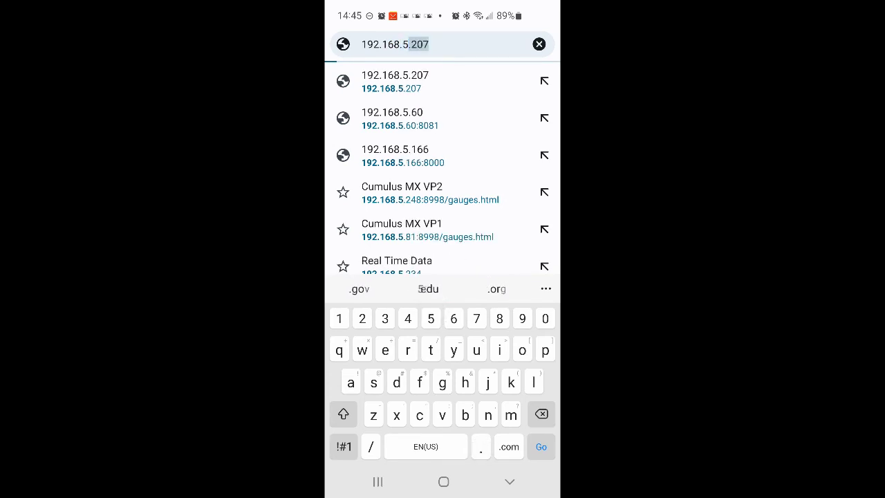
{"action": "type", "text": ".2"}
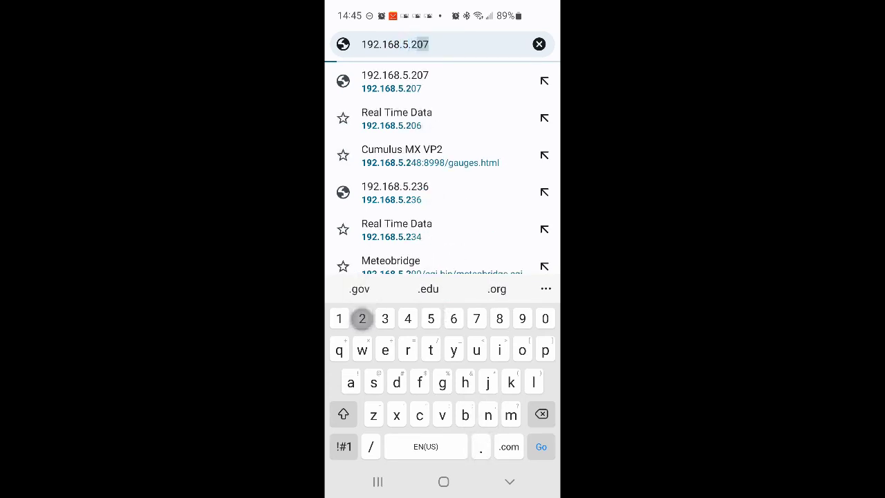
{"action": "type", "text": "06"}
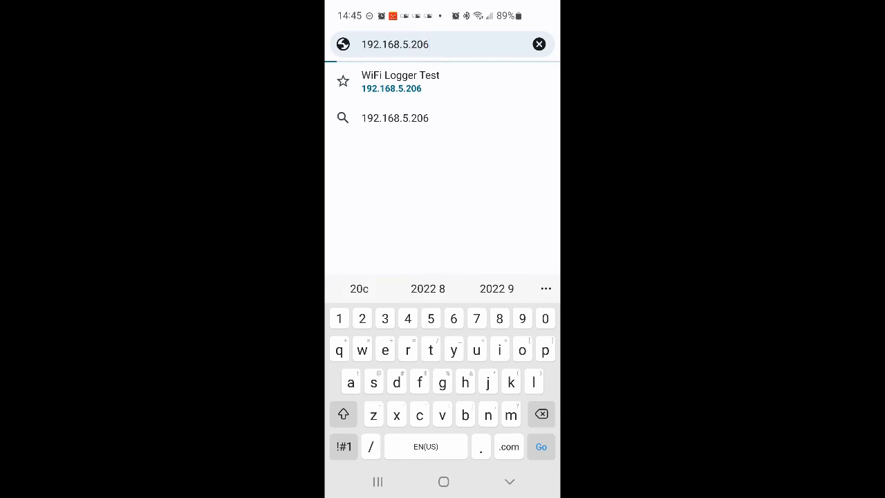
{"action": "key", "text": "Return"}
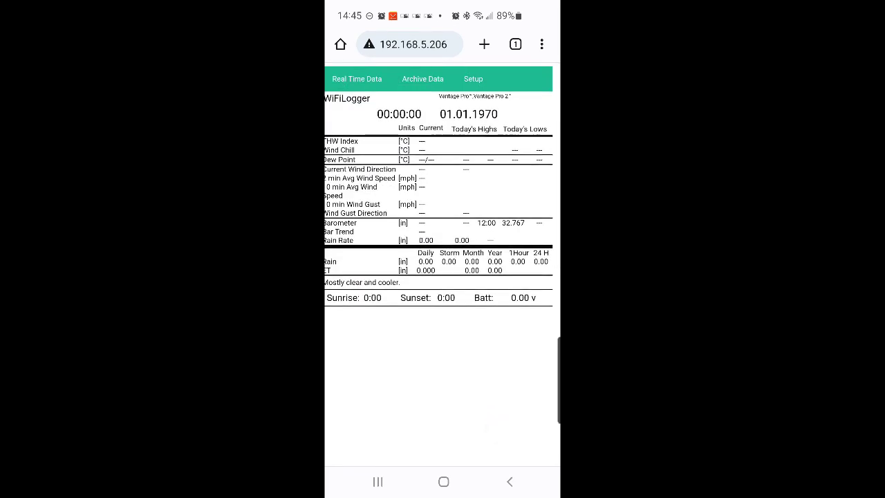
{"action": "scroll", "coordinate": [465, 360], "scroll_direction": "down", "scroll_amount": 2}
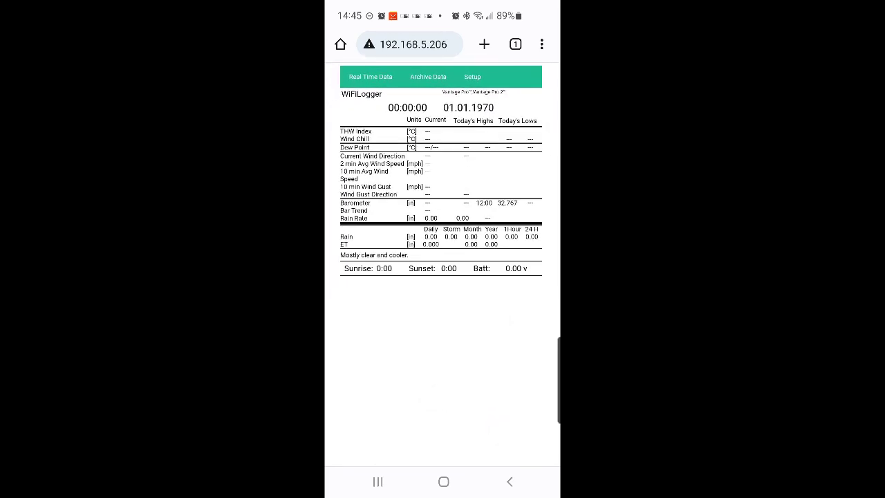